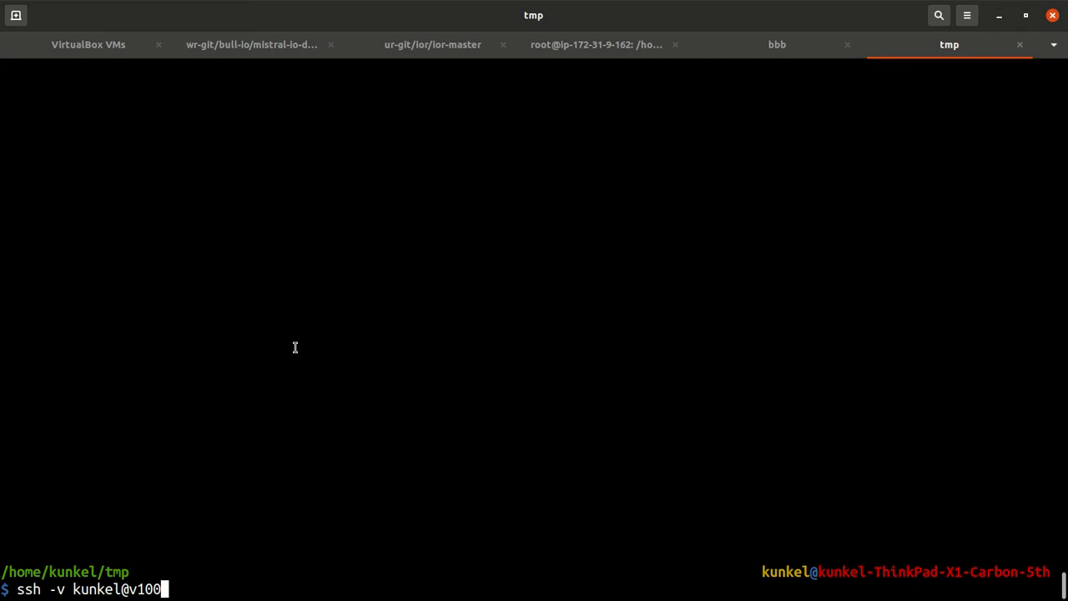
Log in to v100 with a verbose SSH session using `ssh -v kunkel@v100`
{"action": "key", "text": "Left"}
{"action": "key", "text": "Left"}
{"action": "key", "text": "Left"}
{"action": "key", "text": "Left"}
{"action": "key", "text": "Left"}
{"action": "key", "text": "Right"}
{"action": "key", "text": "Left"}
{"action": "key", "text": "Return"}
{"action": "scroll", "coordinate": [367, 350], "scroll_direction": "up", "scroll_amount": 2}
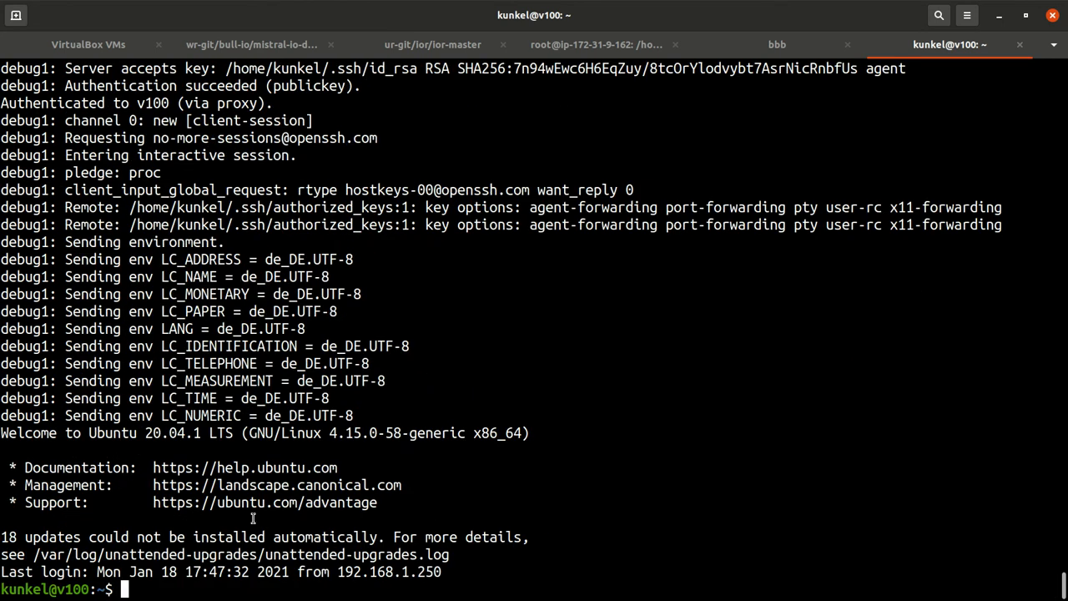
{"action": "type", "text": "jupyter notebook --ip=0.0.0.0"}
Regenerate the default Jupyter config with `jupyter notebook --generate-config`, confirming the overwrite with y
{"action": "key", "text": "Up"}
{"action": "key", "text": "Up"}
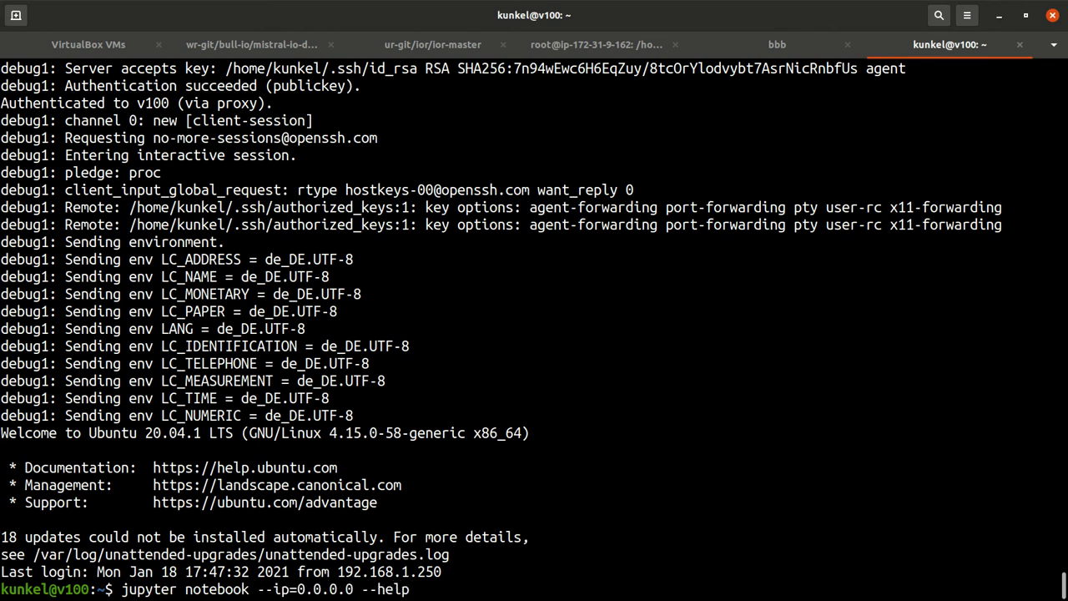
{"action": "key", "text": "Up"}
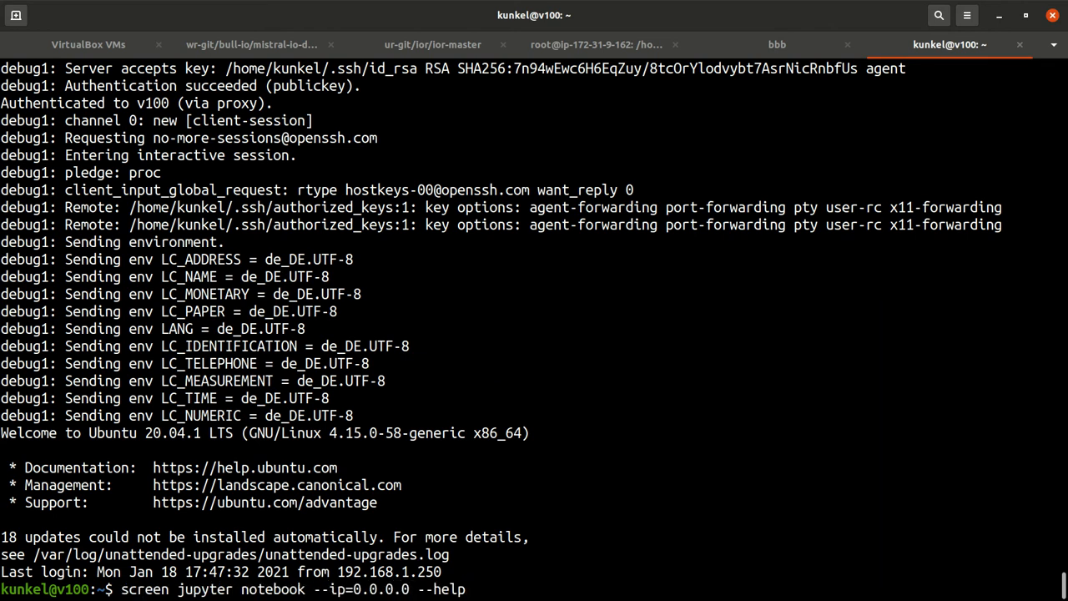
{"action": "key", "text": "Down"}
{"action": "key", "text": "Down"}
{"action": "key", "text": "Down"}
{"action": "key", "text": "Up"}
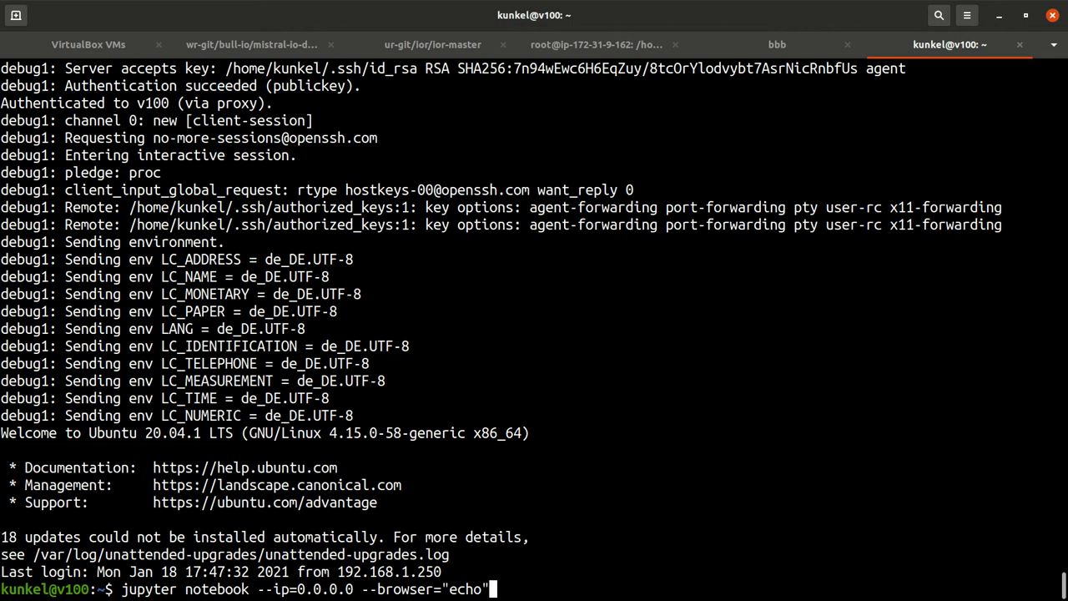
{"action": "key", "text": "Up"}
{"action": "key", "text": "Up"}
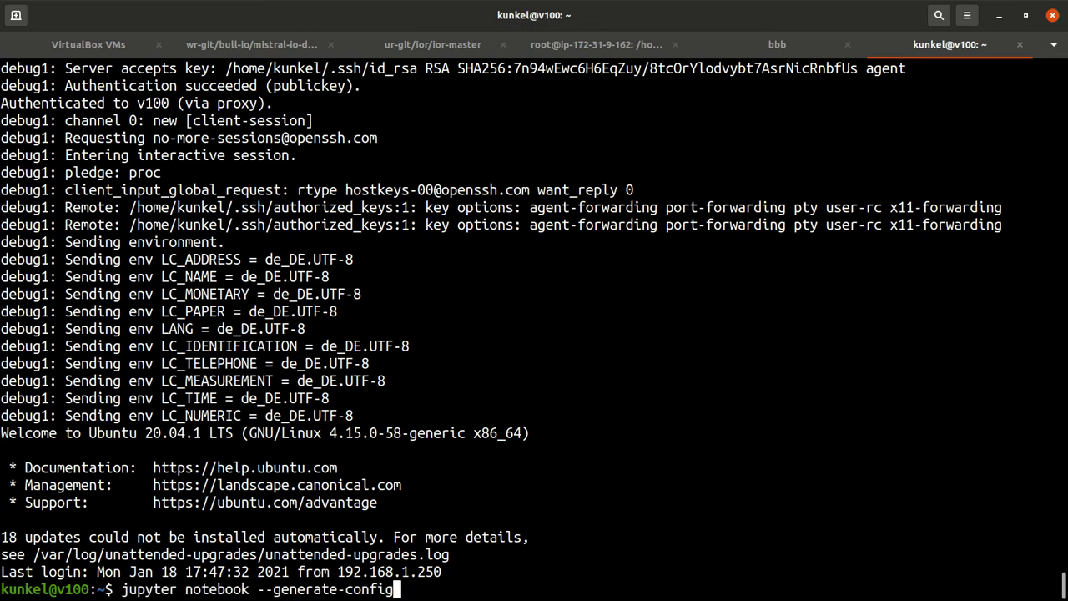
{"action": "key", "text": "Left"}
{"action": "key", "text": "Left"}
{"action": "key", "text": "Left"}
{"action": "key", "text": "Left"}
{"action": "key", "text": "Left"}
{"action": "key", "text": "Left"}
{"action": "key", "text": "Left"}
{"action": "key", "text": "Left"}
{"action": "key", "text": "Left"}
{"action": "key", "text": "Left"}
{"action": "key", "text": "Left"}
{"action": "key", "text": "Left"}
{"action": "key", "text": "Left"}
{"action": "key", "text": "Right"}
{"action": "key", "text": "Right"}
{"action": "key", "text": "Right"}
{"action": "key", "text": "Right"}
{"action": "key", "text": "Right"}
{"action": "key", "text": "Right"}
{"action": "key", "text": "Return"}
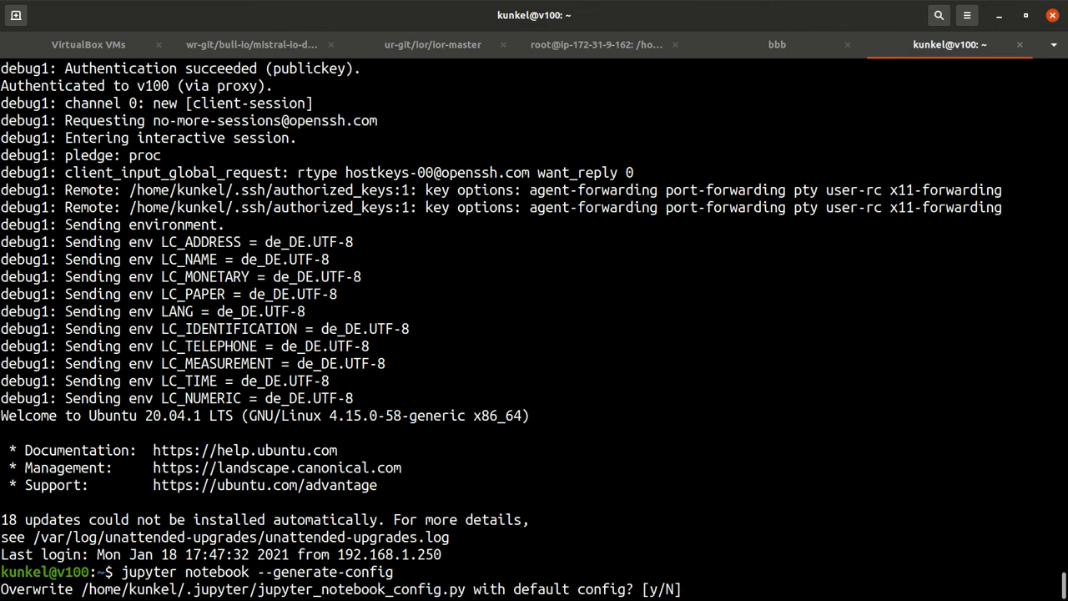
{"action": "type", "text": "y"}
{"action": "key", "text": "Return"}
Set a notebook password via `jupyter notebook password`, entering it twice
{"action": "key", "text": "Up"}
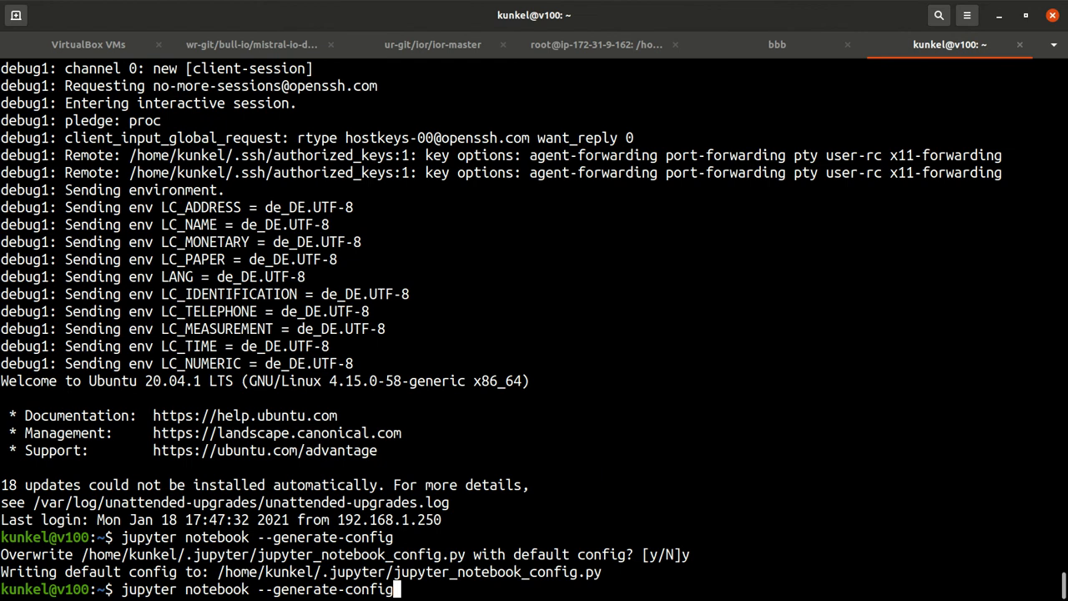
{"action": "key", "text": "Up"}
{"action": "key", "text": "Up"}
{"action": "key", "text": "Up"}
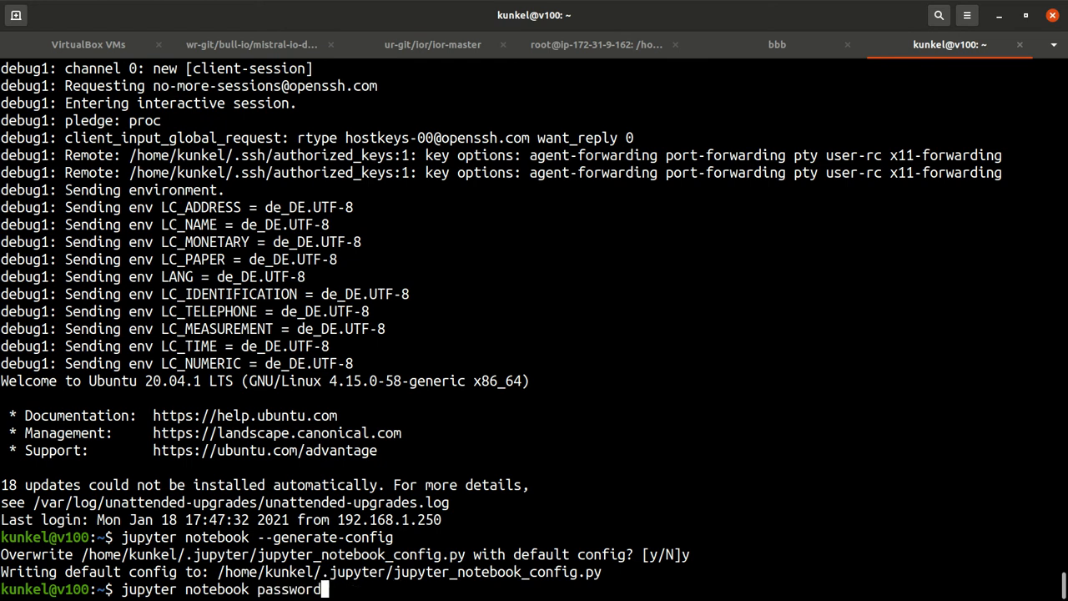
{"action": "key", "text": "Return"}
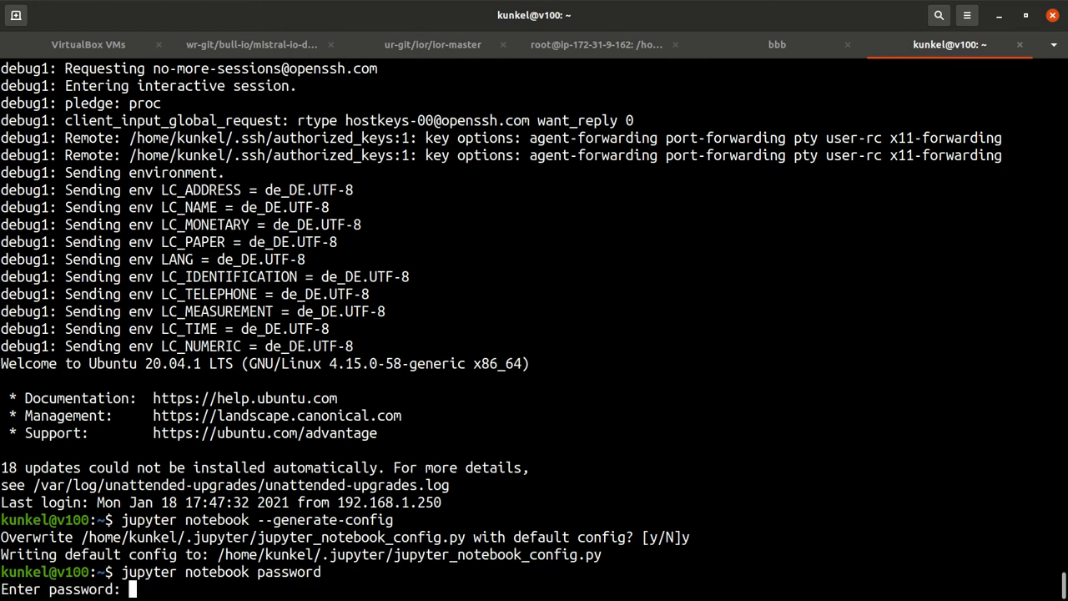
{"action": "key", "text": "Return"}
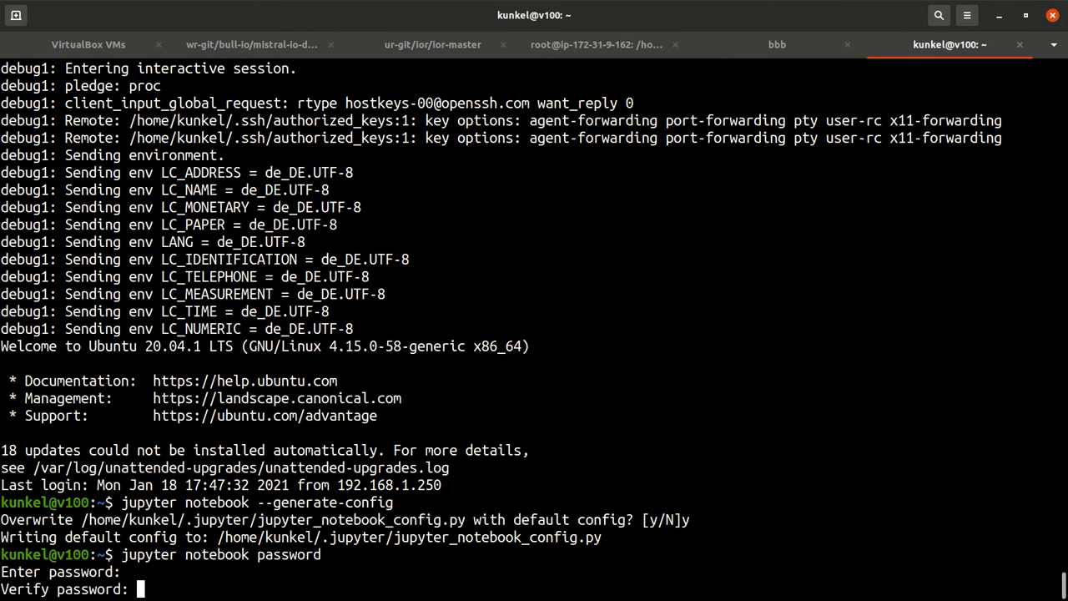
{"action": "key", "text": "Return"}
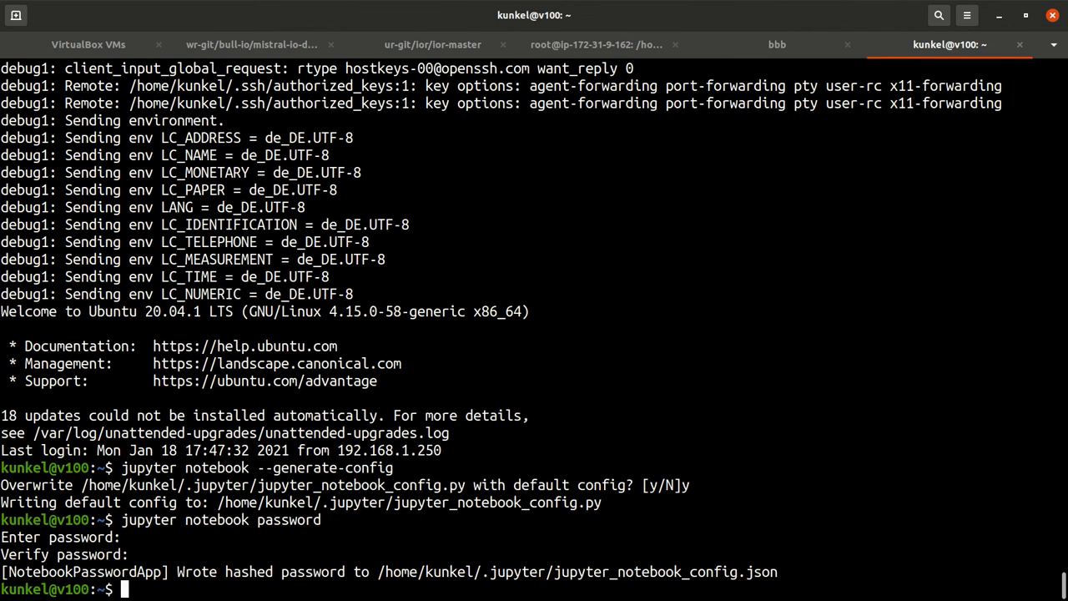
{"action": "key", "text": "Up"}
{"action": "key", "text": "Up"}
{"action": "key", "text": "Up"}
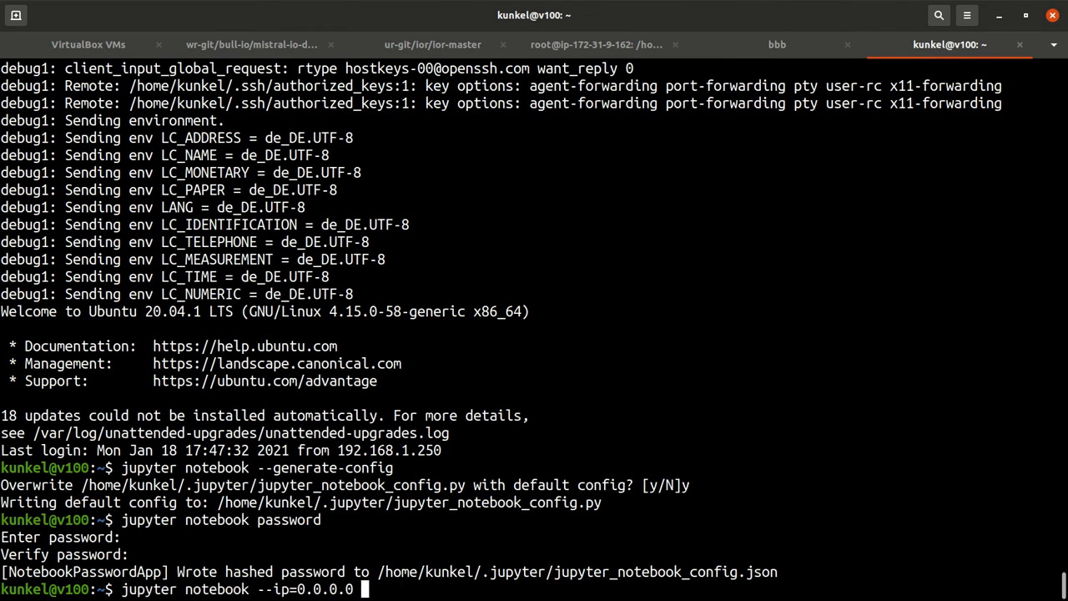
{"action": "key", "text": "Down"}
{"action": "key", "text": "Down"}
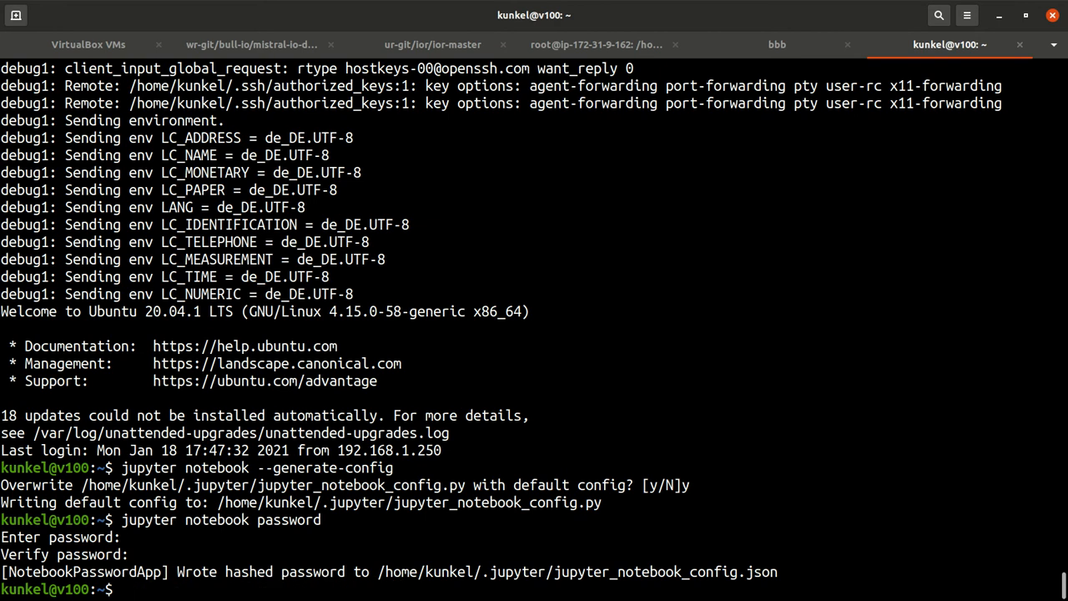
Log out of v100 and reconnect with plain `ssh kunkel@v100` without the verbose option
{"action": "key", "text": "ctrl+d"}
{"action": "key", "text": "Up"}
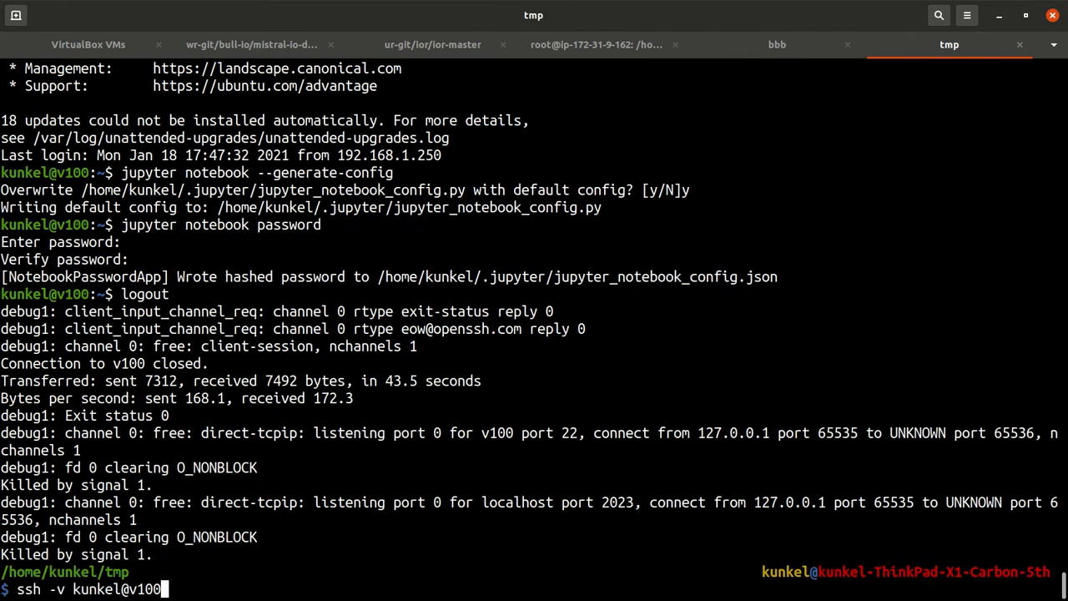
{"action": "key", "text": "Left"}
{"action": "key", "text": "Left"}
{"action": "key", "text": "Left"}
{"action": "key", "text": "BackSpace"}
{"action": "key", "text": "BackSpace"}
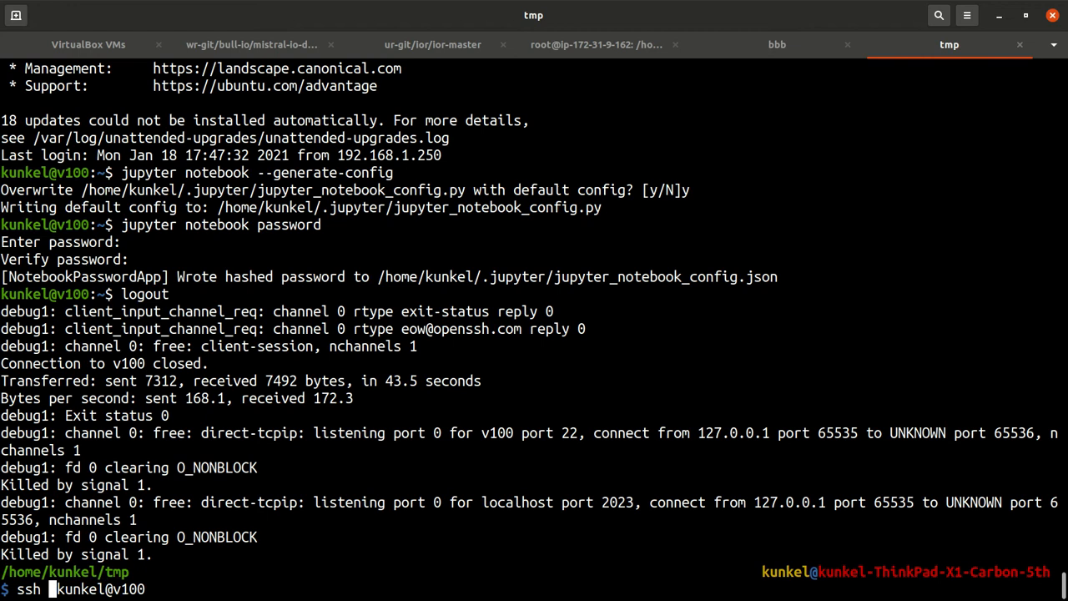
{"action": "key", "text": "Return"}
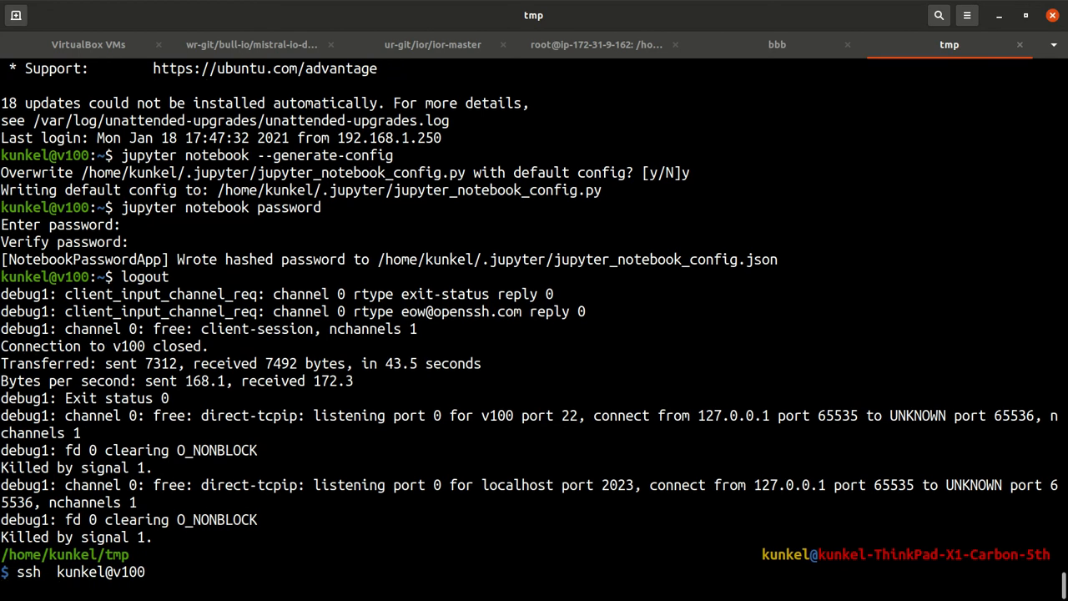
Launch `jupyter notebook --ip=0.0.0.0` on v100 so it serves on port 8890
{"action": "key", "text": "Up"}
{"action": "key", "text": "Up"}
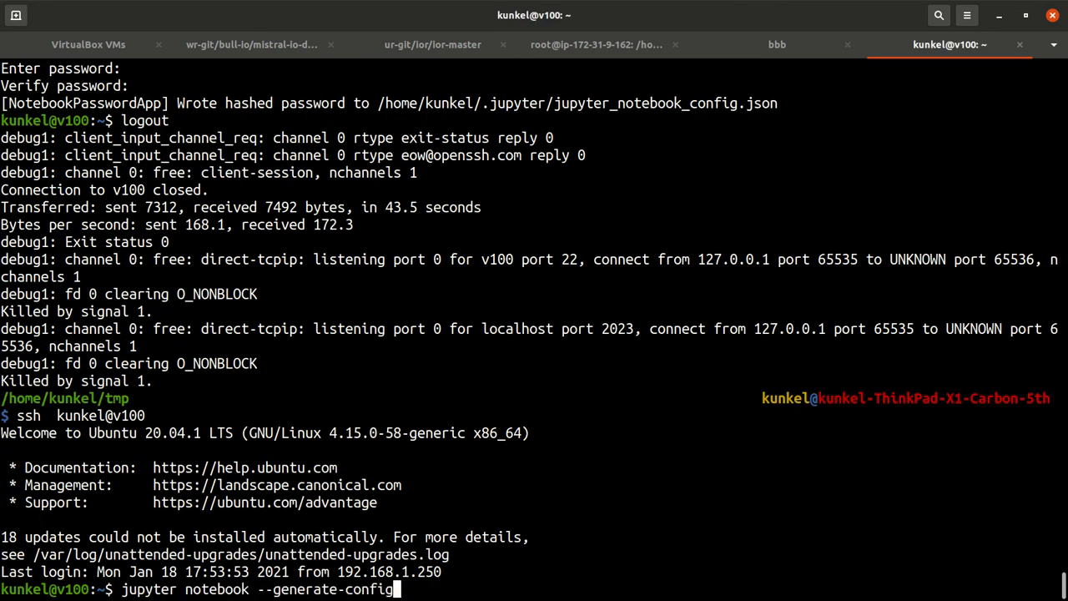
{"action": "key", "text": "Up"}
{"action": "key", "text": "Up"}
{"action": "key", "text": "Down"}
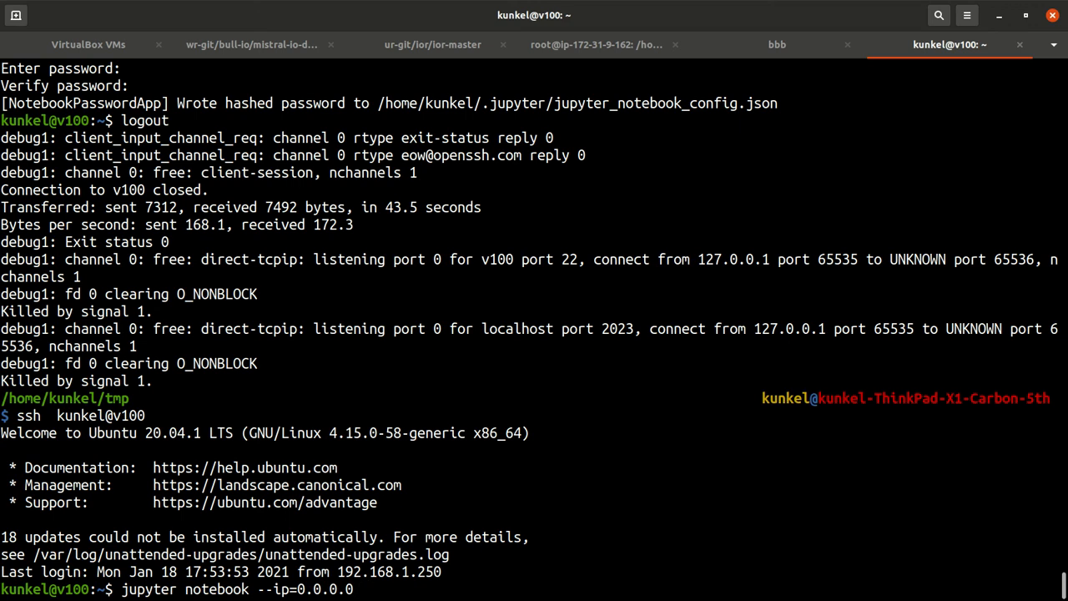
{"action": "key", "text": "Home"}
{"action": "key", "text": "End"}
{"action": "key", "text": "Return"}
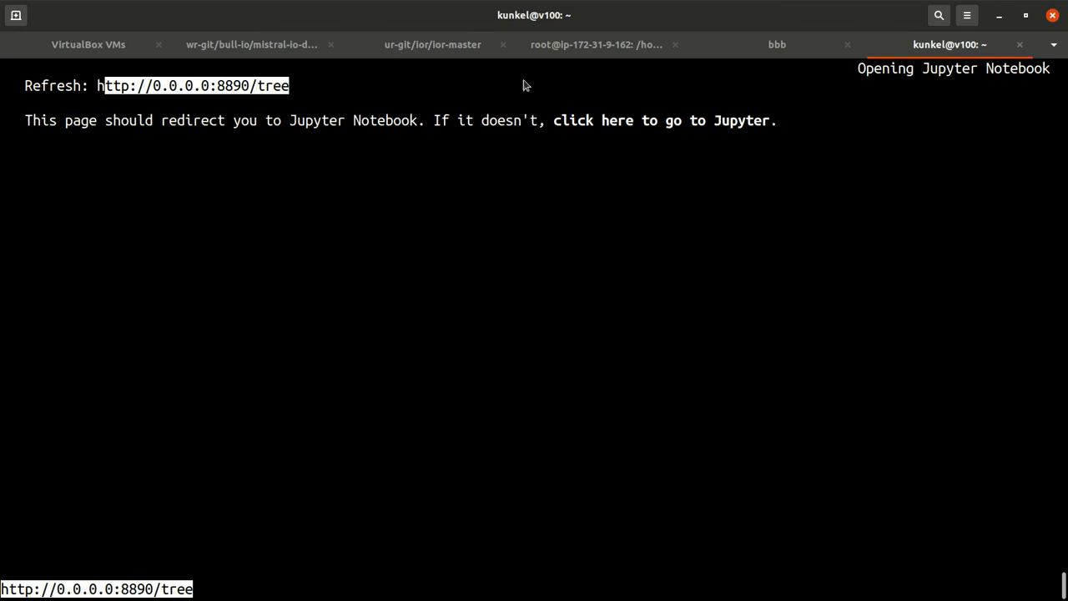
Start a new local shell tab and check the notebook's port 8890 in the v100 session
{"action": "left_click", "coordinate": [20, 15]}
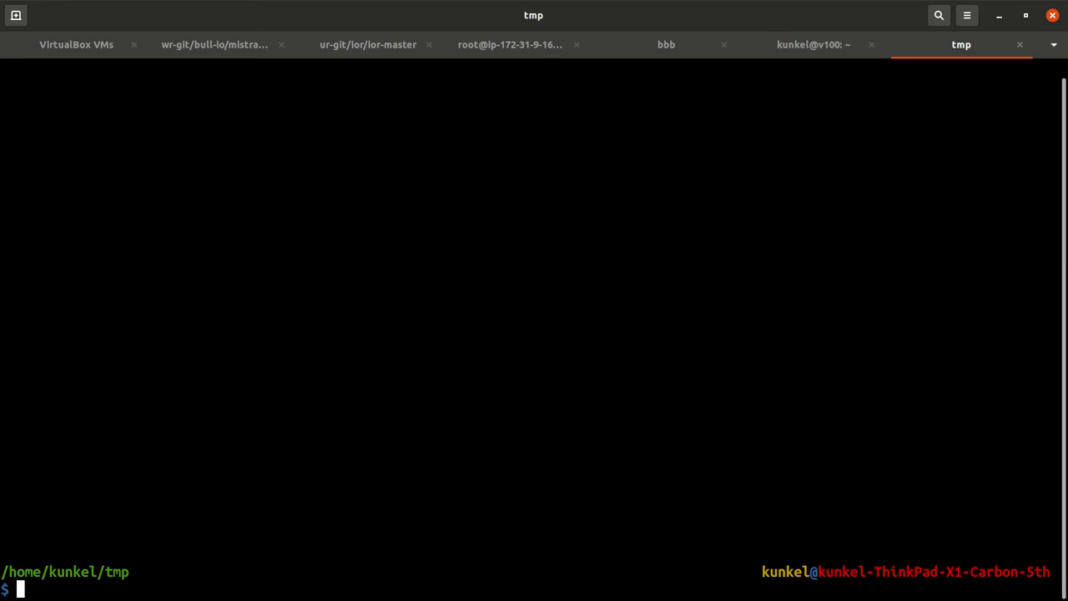
{"action": "type", "text": "ssh -L"}
{"action": "type", "text": "9000:"}
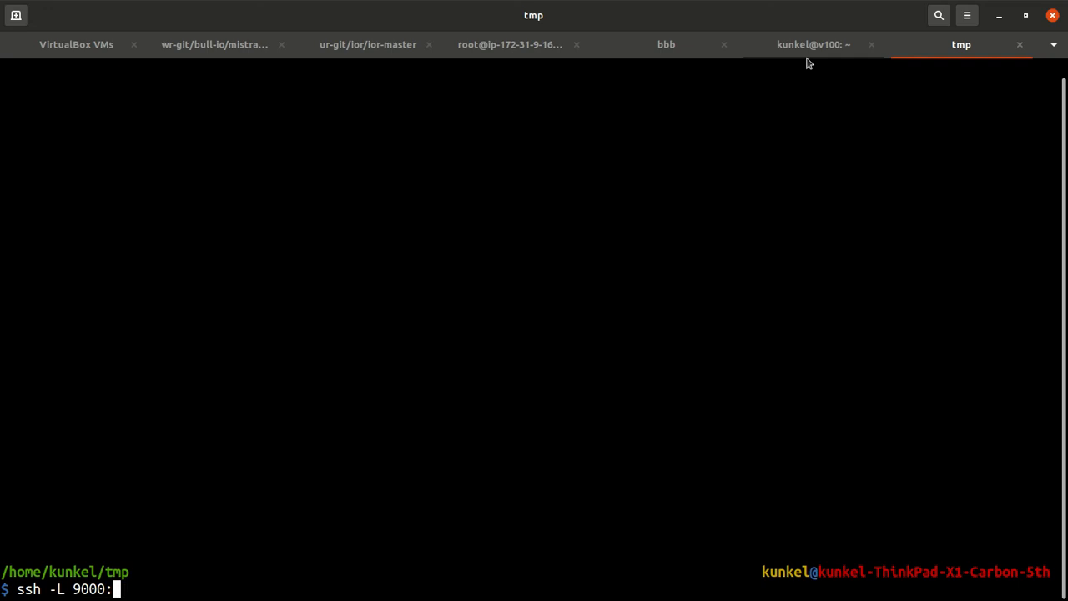
{"action": "type", "text": "localhos"}
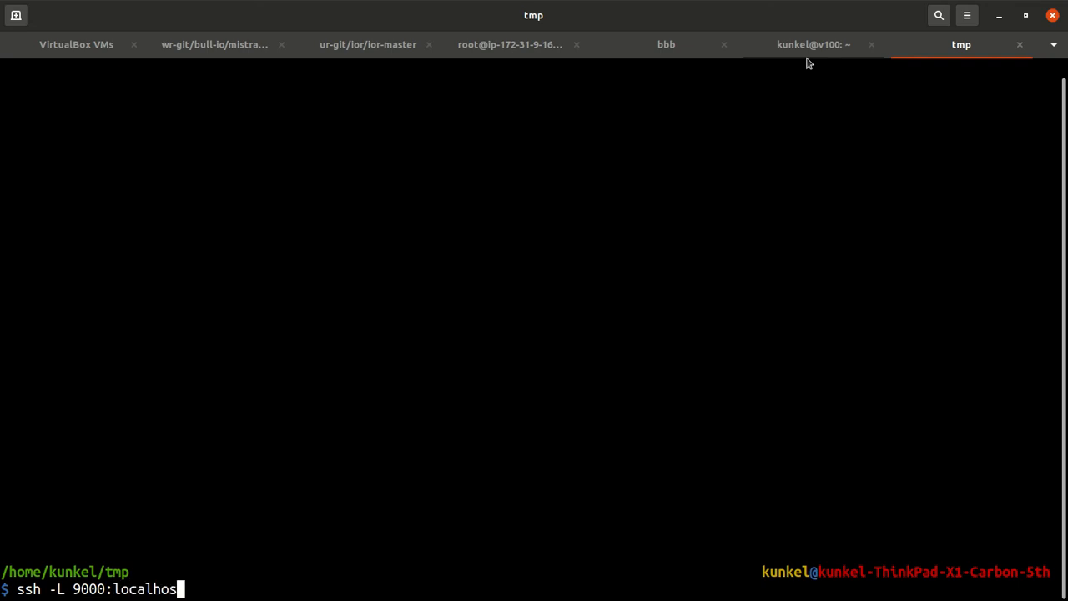
{"action": "type", "text": "t:"}
{"action": "left_click", "coordinate": [814, 47]}
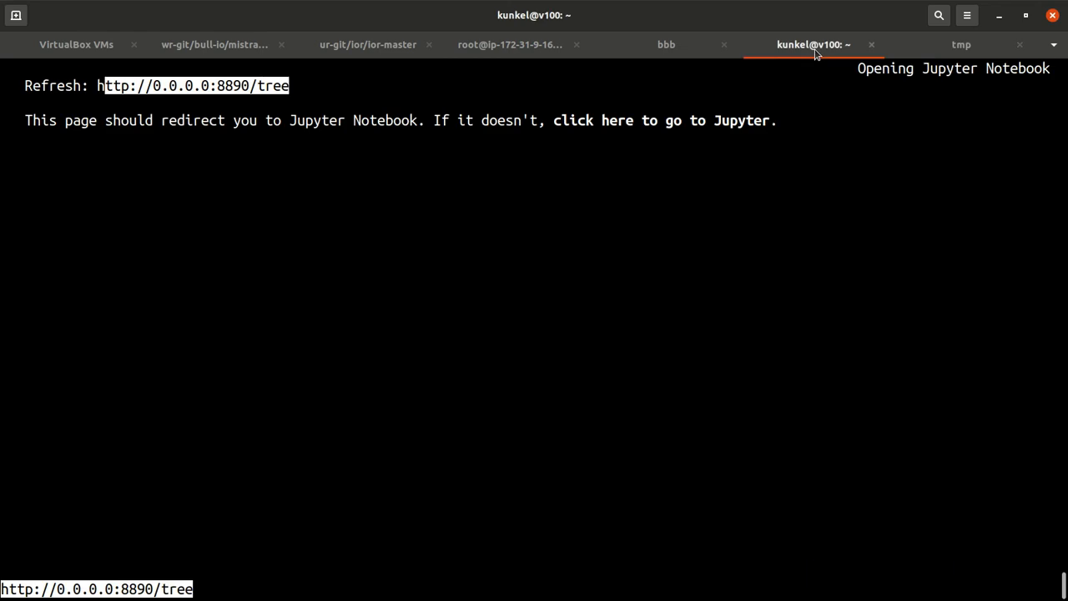
{"action": "left_click", "coordinate": [973, 50]}
{"action": "type", "text": "8"}
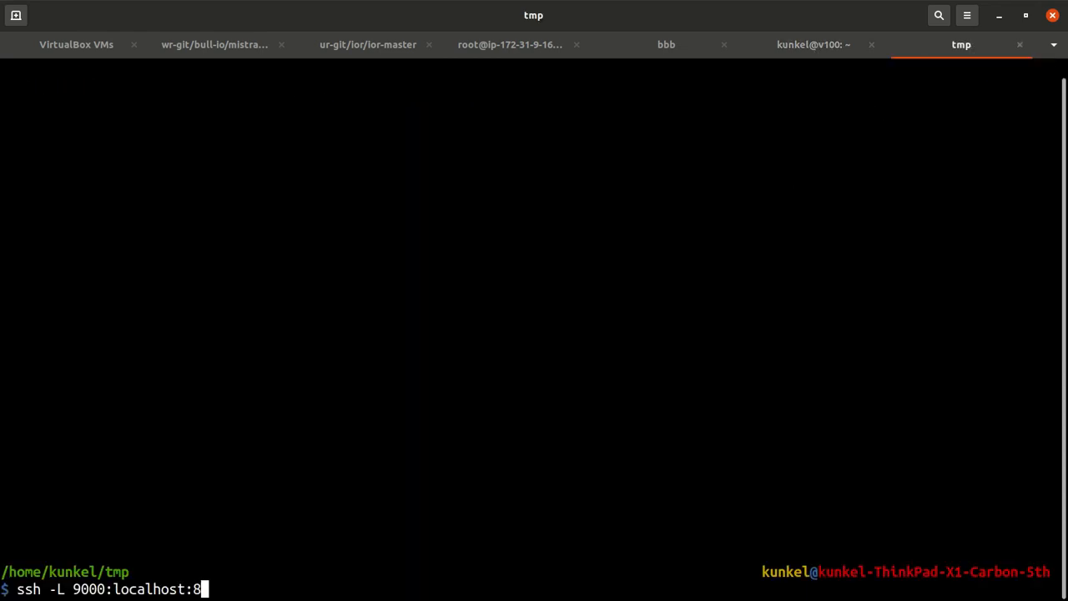
{"action": "type", "text": "890 "}
{"action": "type", "text": "v100"}
Compose `ssh -L 9000:localhost:8890 v100`, fixing the host name before the port
{"action": "key", "text": "Left"}
{"action": "key", "text": "Left"}
{"action": "key", "text": "Left"}
{"action": "key", "text": "Left"}
{"action": "key", "text": "Left"}
{"action": "key", "text": "Left"}
{"action": "key", "text": "Left"}
{"action": "key", "text": "Left"}
{"action": "key", "text": "Left"}
{"action": "key", "text": "Left"}
{"action": "key", "text": "Right"}
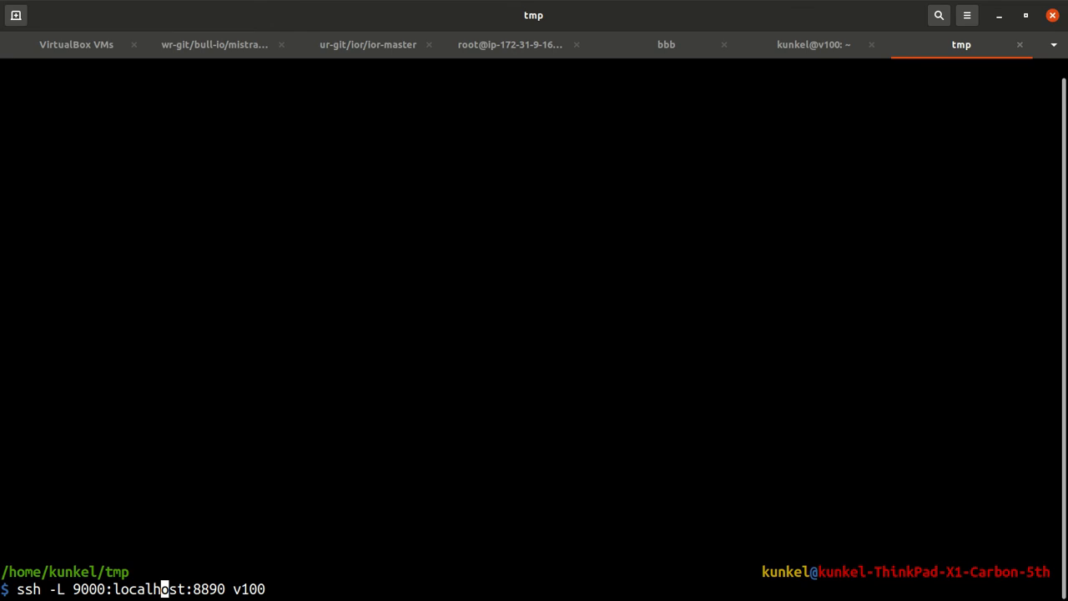
{"action": "key", "text": "Right"}
{"action": "key", "text": "Right"}
{"action": "key", "text": "Right"}
{"action": "key", "text": "Right"}
{"action": "key", "text": "Right"}
{"action": "key", "text": "Right"}
{"action": "key", "text": "Left"}
{"action": "key", "text": "Left"}
{"action": "key", "text": "Left"}
{"action": "key", "text": "Left"}
{"action": "key", "text": "Left"}
{"action": "key", "text": "Left"}
{"action": "key", "text": "Left"}
{"action": "key", "text": "Right"}
{"action": "key", "text": "Right"}
{"action": "key", "text": "BackSpace"}
{"action": "key", "text": "BackSpace"}
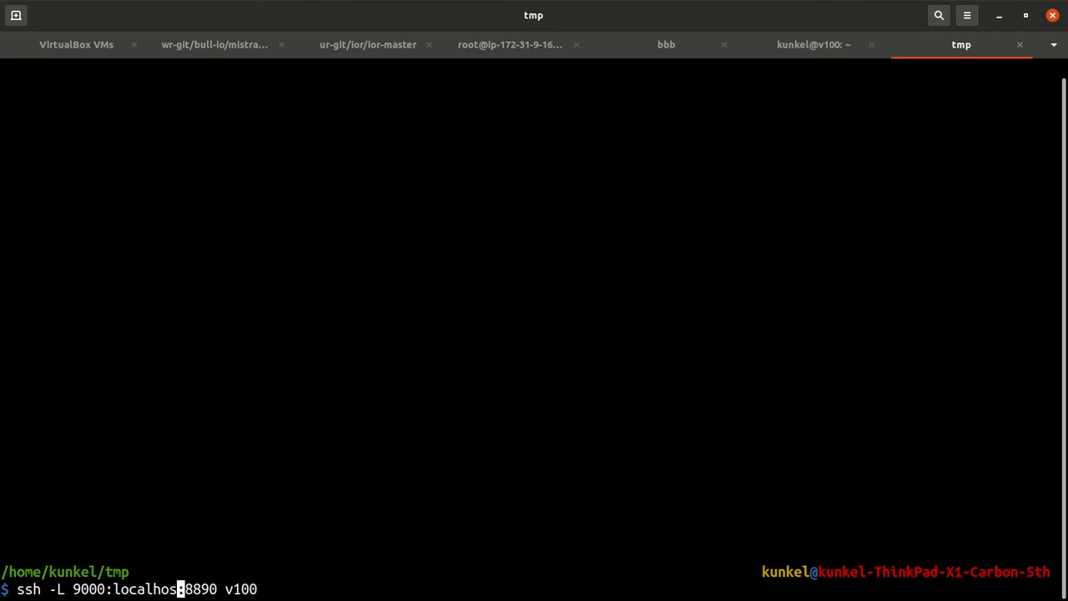
{"action": "key", "text": "BackSpace"}
{"action": "key", "text": "BackSpace"}
{"action": "key", "text": "BackSpace"}
{"action": "key", "text": "BackSpace"}
{"action": "key", "text": "BackSpace"}
{"action": "key", "text": "BackSpace"}
{"action": "key", "text": "BackSpace"}
{"action": "type", "text": "v10"}
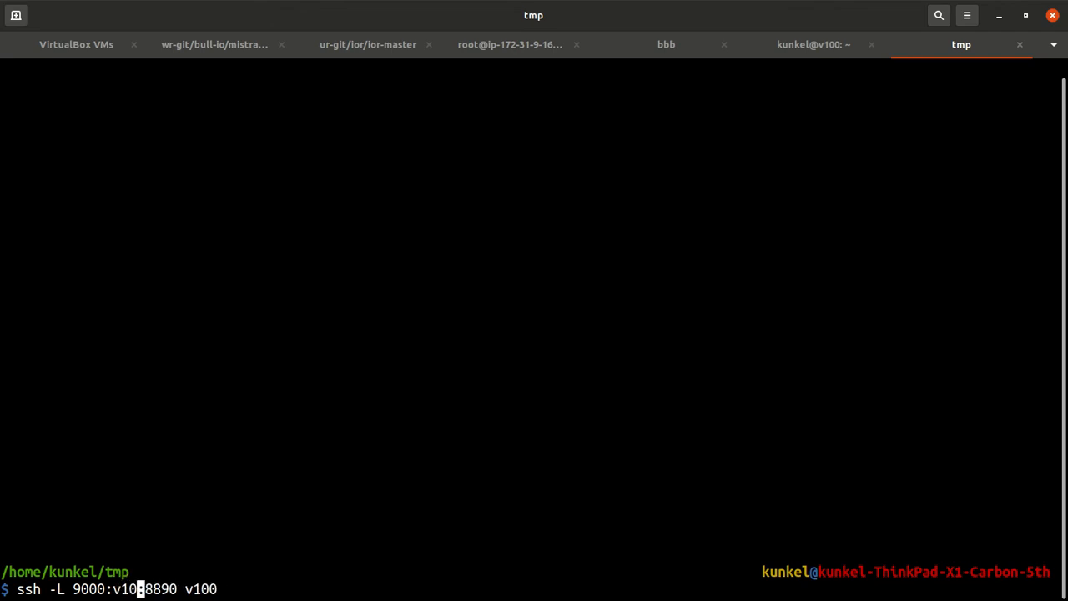
{"action": "key", "text": "BackSpace"}
{"action": "key", "text": "BackSpace"}
{"action": "key", "text": "BackSpace"}
{"action": "type", "text": "localho"}
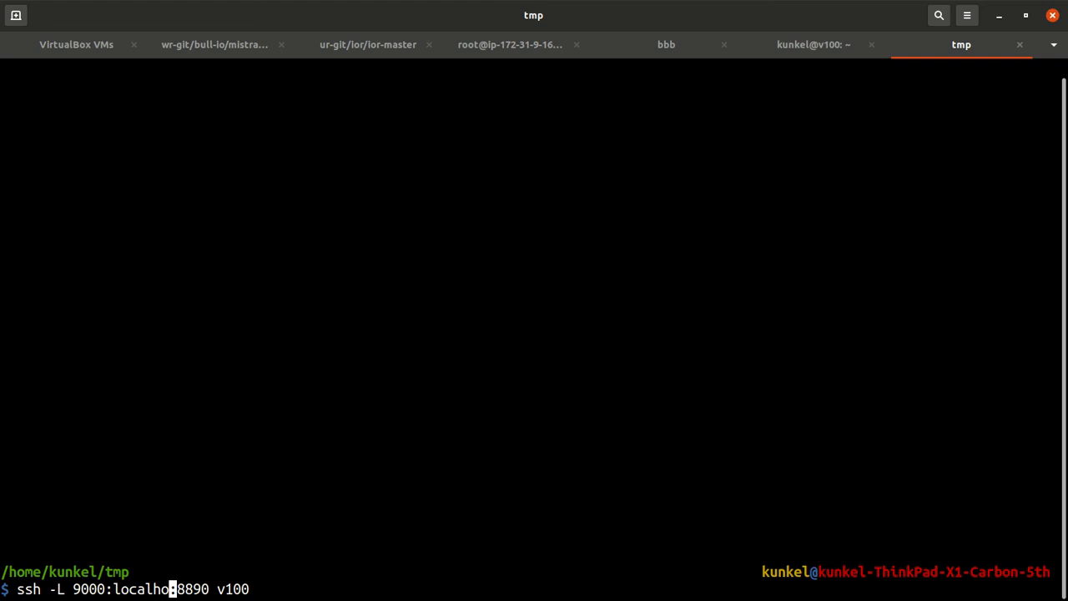
{"action": "type", "text": "st"}
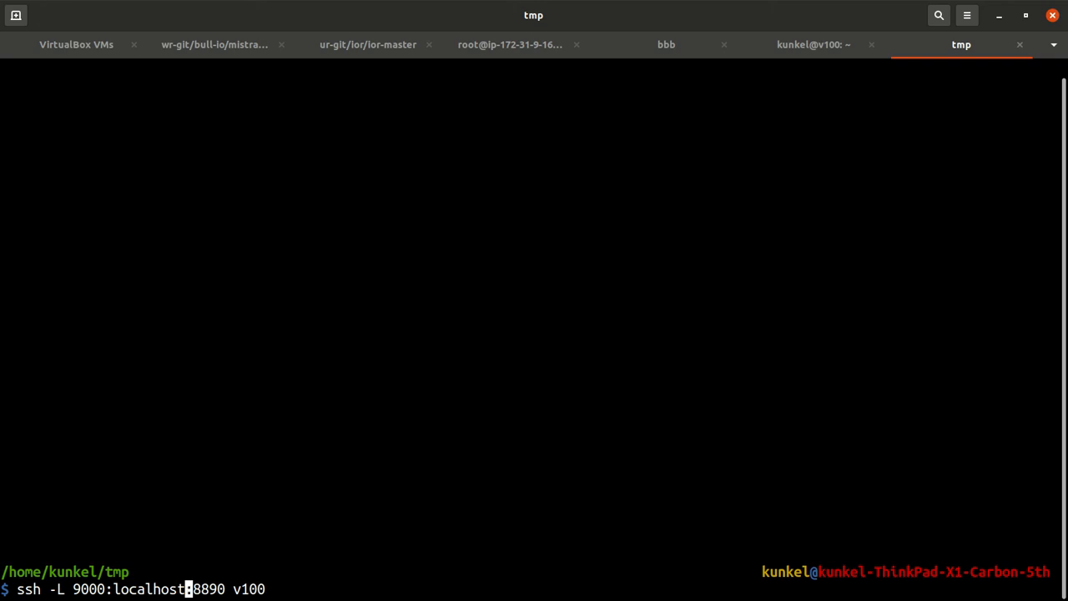
Run the port-forwarding SSH command, then interrupt the running Jupyter server on v100 with Ctrl+C
{"action": "key", "text": "Return"}
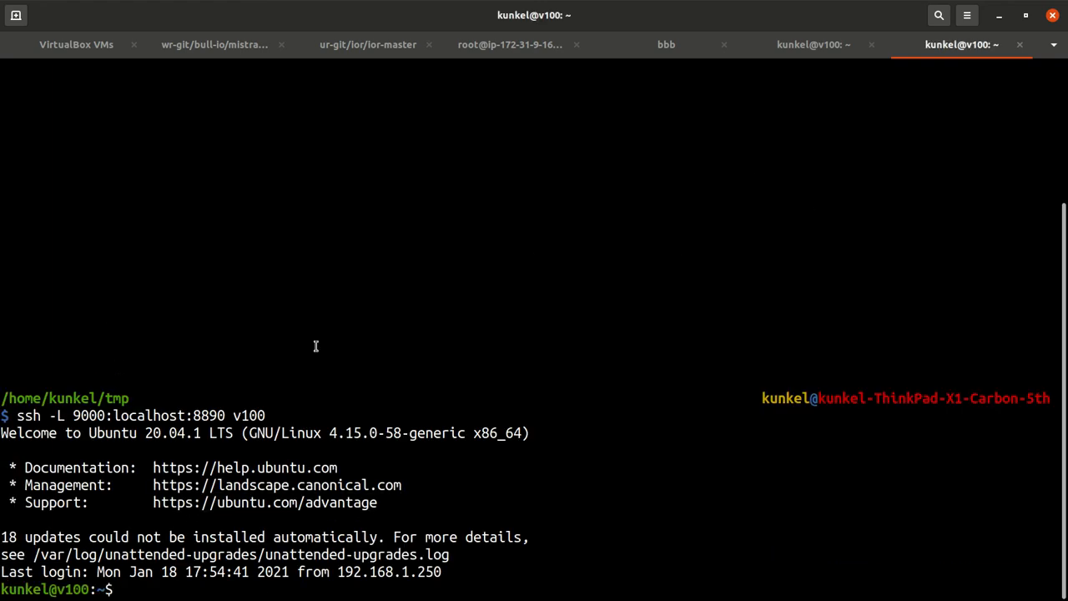
{"action": "left_click", "coordinate": [789, 46]}
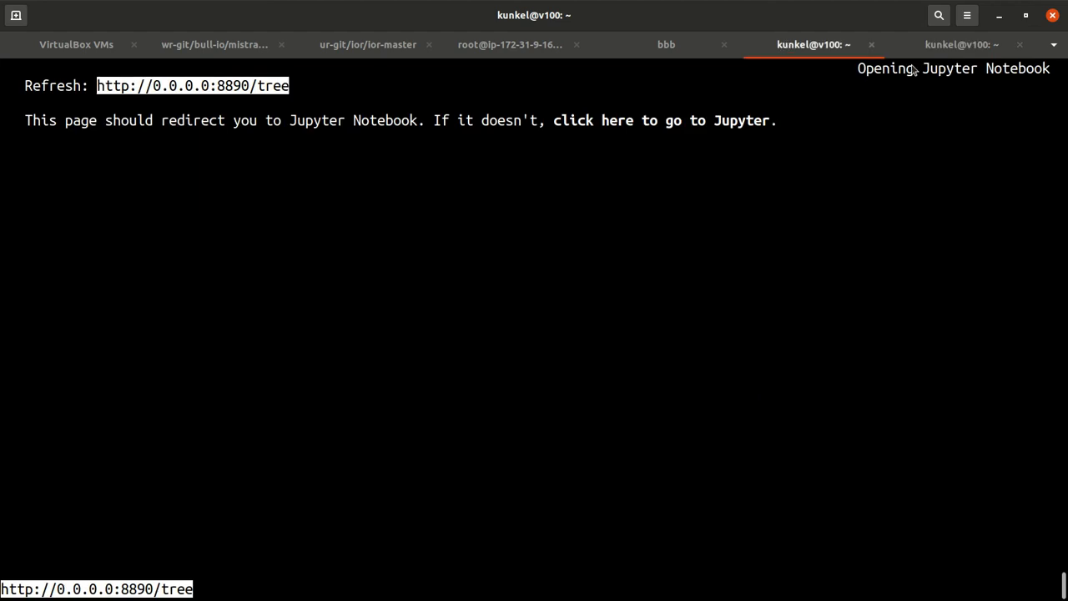
{"action": "key", "text": "ctrl+Page_Down"}
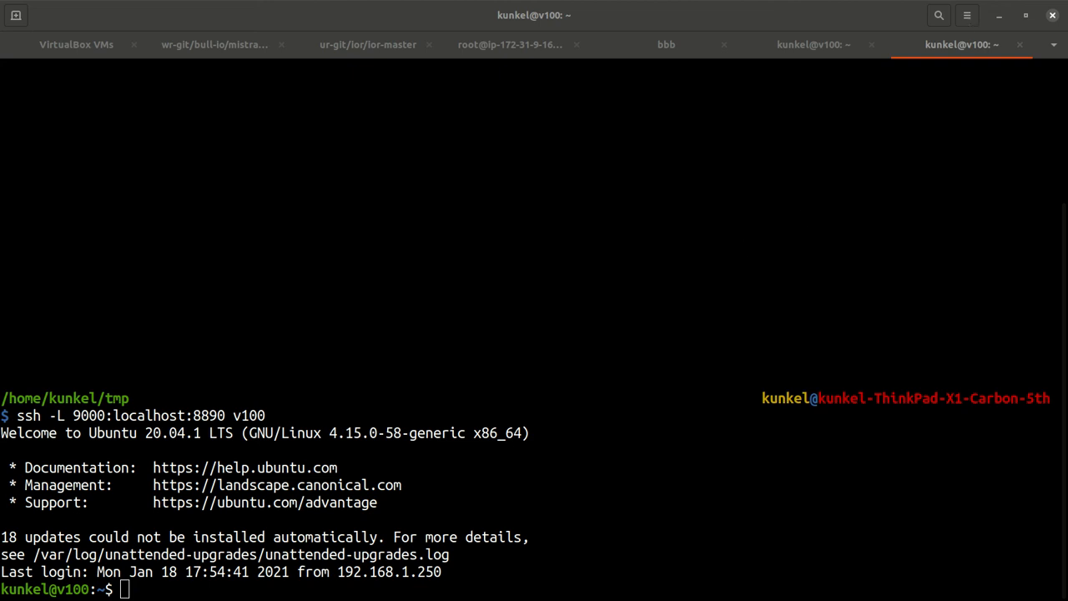
{"action": "left_click", "coordinate": [830, 53]}
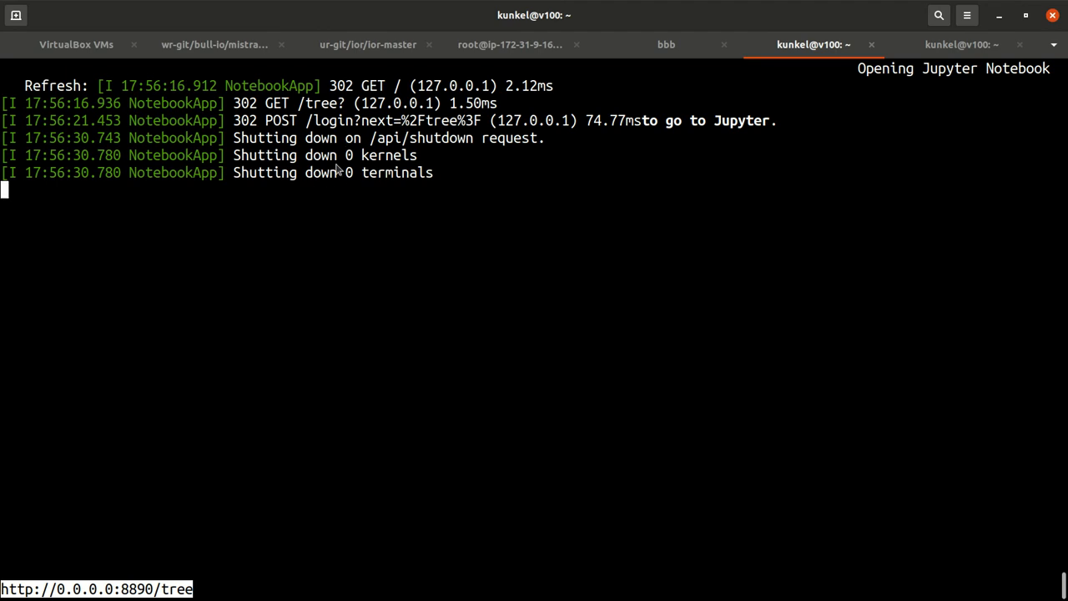
{"action": "key", "text": "ctrl+c"}
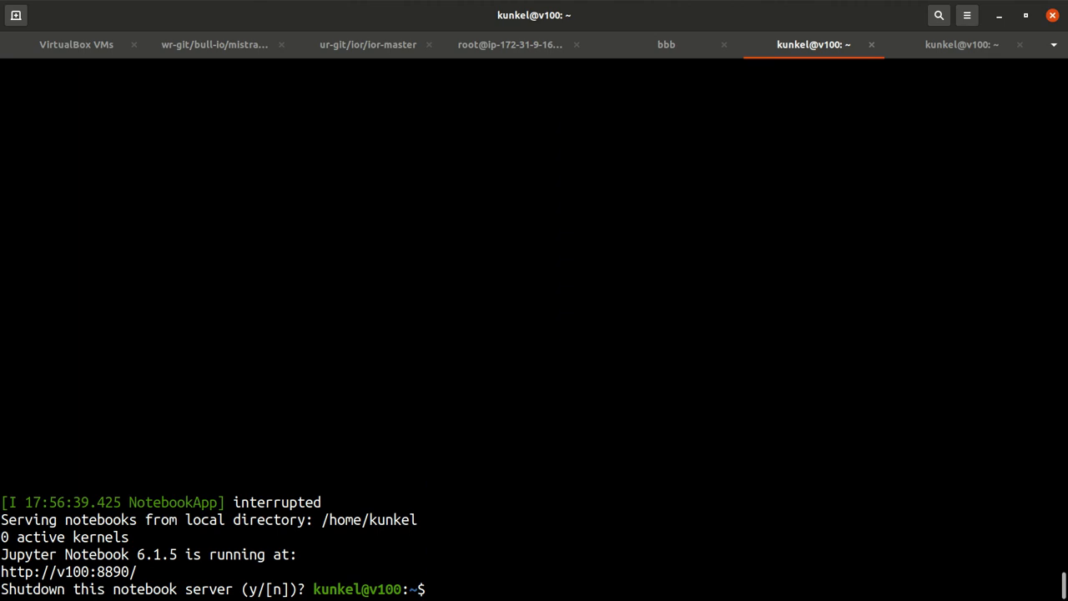
Relaunch the notebook as `screen jupyter notebook --ip=0.0.0.0` on v100
{"action": "left_click", "coordinate": [992, 47]}
{"action": "left_click", "coordinate": [805, 50]}
{"action": "key", "text": "Return"}
{"action": "type", "text": "jupyter notebook --ip=0.0.0.0"}
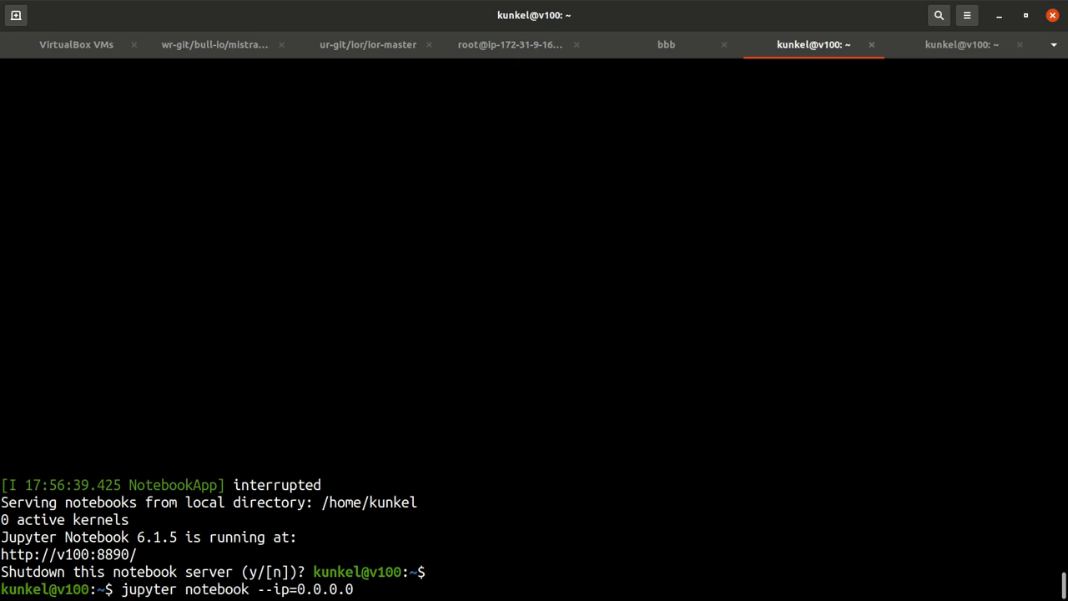
{"action": "key", "text": "Home"}
{"action": "type", "text": "scre"}
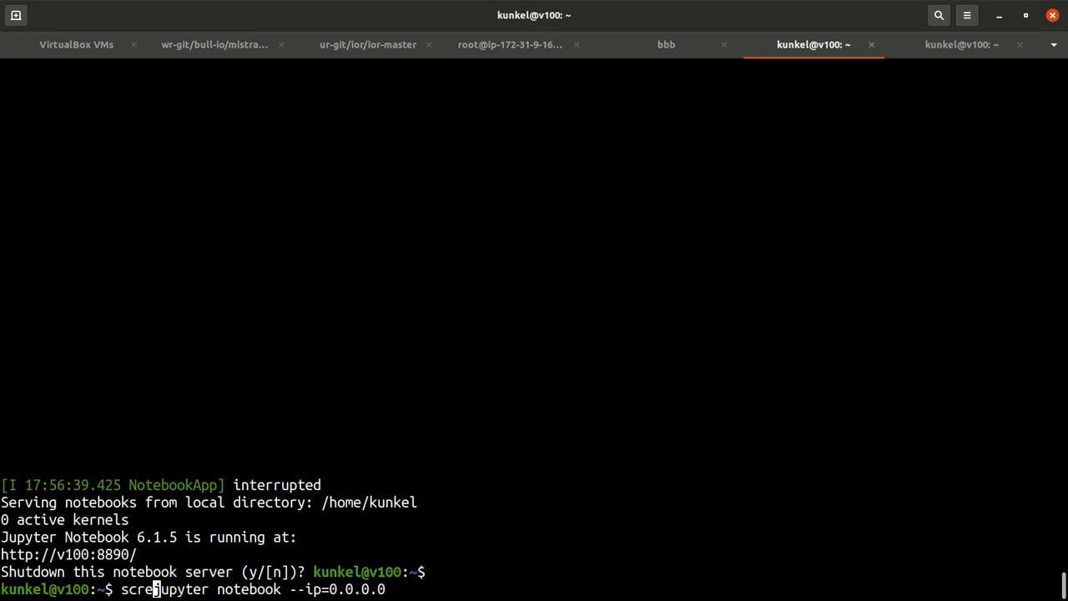
{"action": "type", "text": "en"}
{"action": "key", "text": "Left"}
{"action": "key", "text": "Left"}
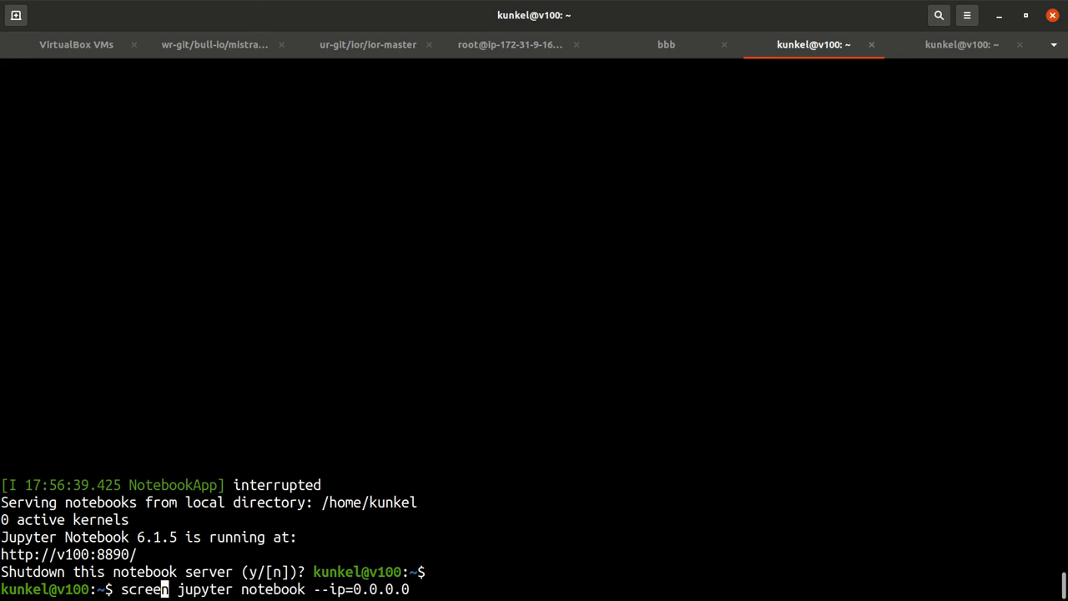
{"action": "key", "text": "Right"}
{"action": "key", "text": "Right"}
{"action": "key", "text": "Right"}
{"action": "key", "text": "Right"}
{"action": "key", "text": "Right"}
{"action": "key", "text": "Right"}
{"action": "key", "text": "Right"}
{"action": "key", "text": "Right"}
{"action": "key", "text": "Right"}
{"action": "key", "text": "Return"}
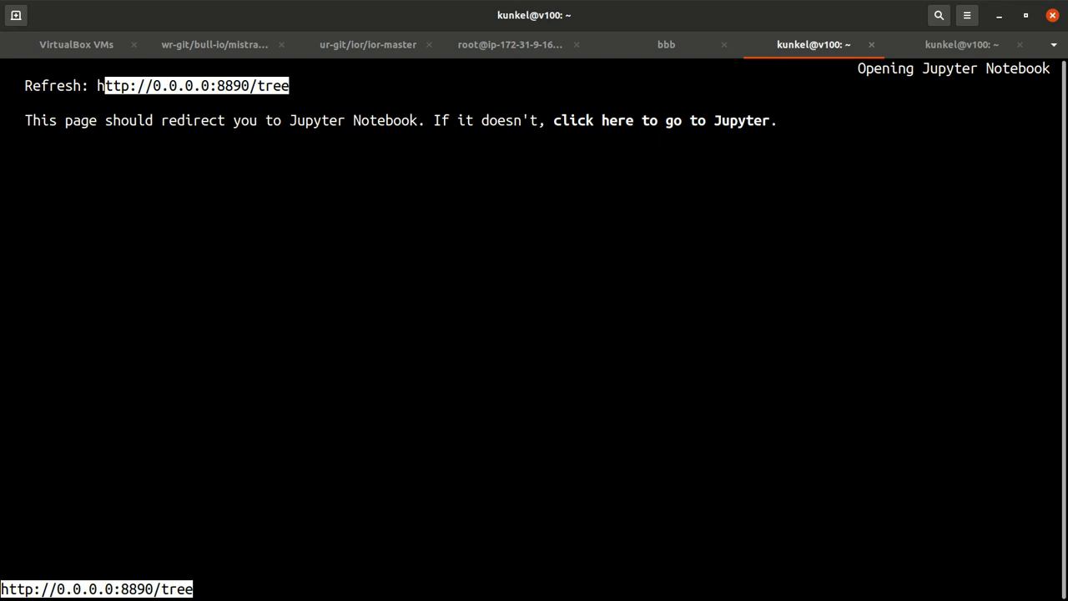
Detach from the screen session with Ctrl+A D and log out of v100
{"action": "key", "text": "ctrl+a"}
{"action": "key", "text": "d"}
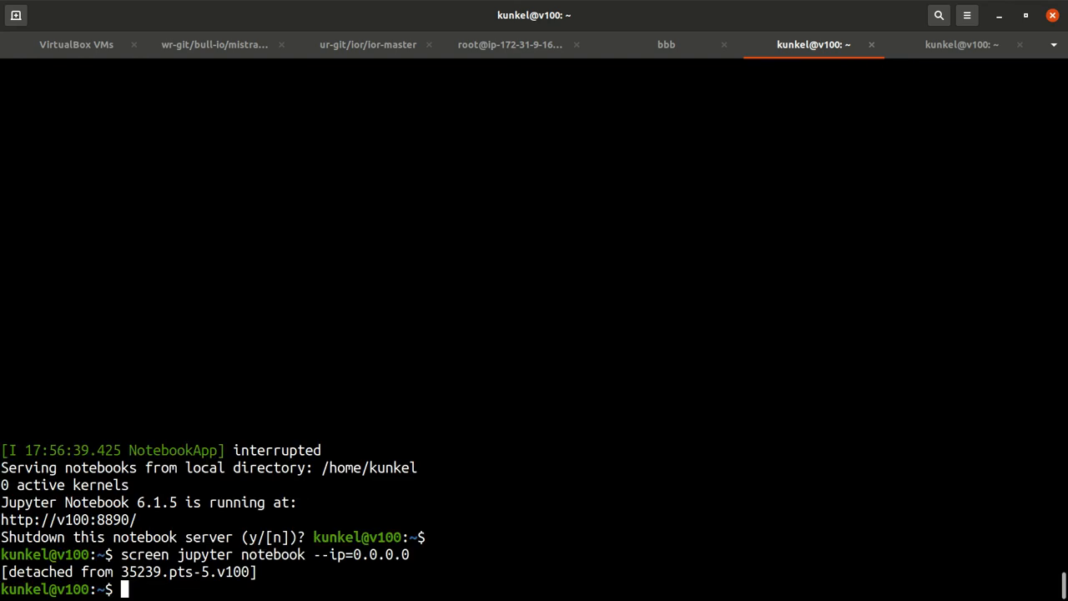
{"action": "key", "text": "ctrl+d"}
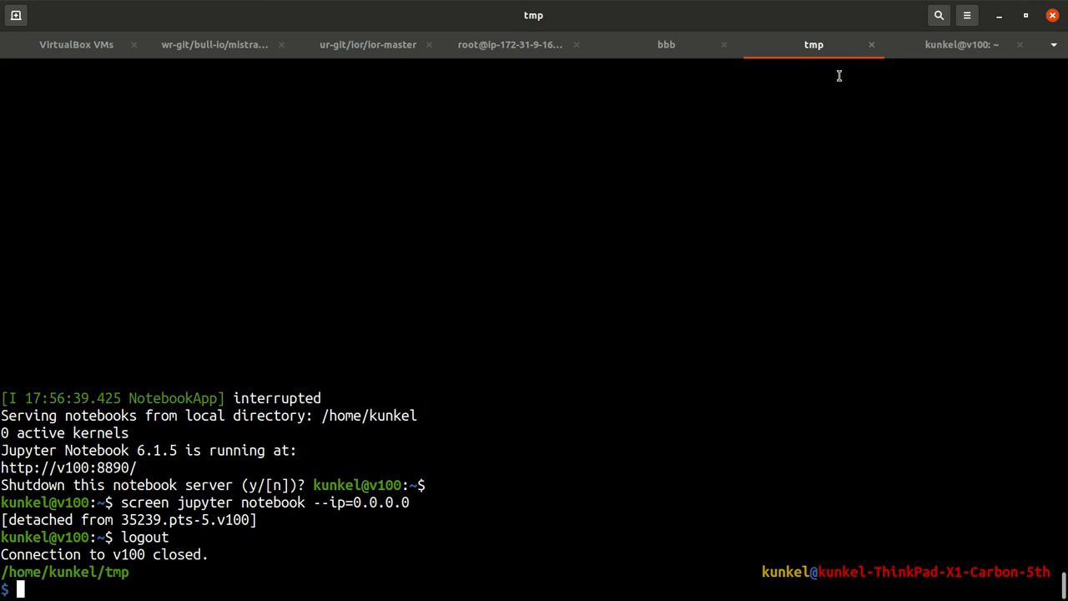
Check the notebook port 8890 in the local tab, then log out of v100 in the last session
{"action": "left_click", "coordinate": [960, 44]}
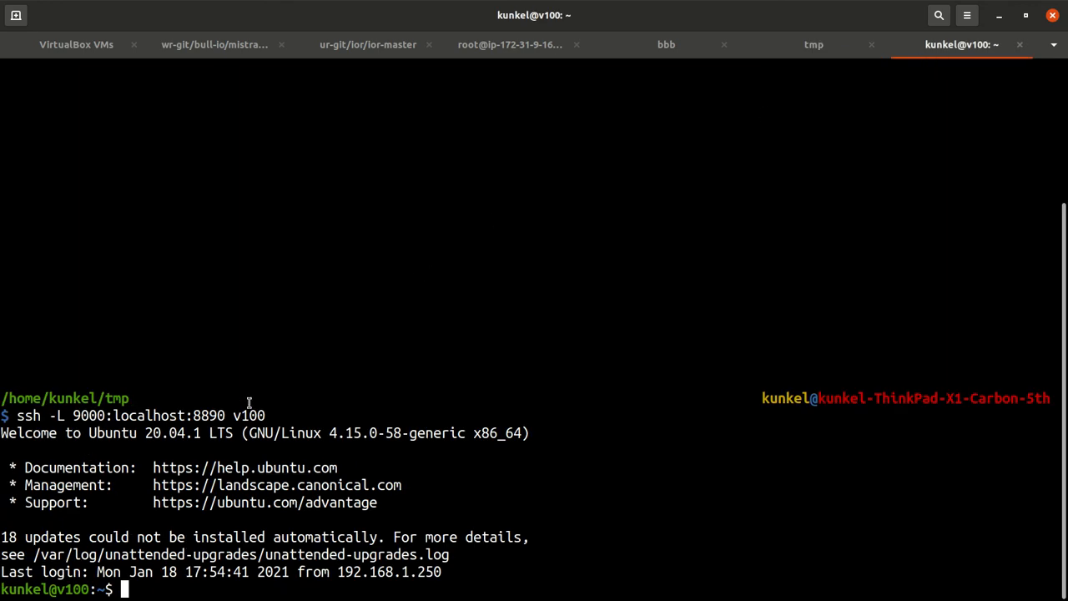
{"action": "left_click", "coordinate": [781, 52]}
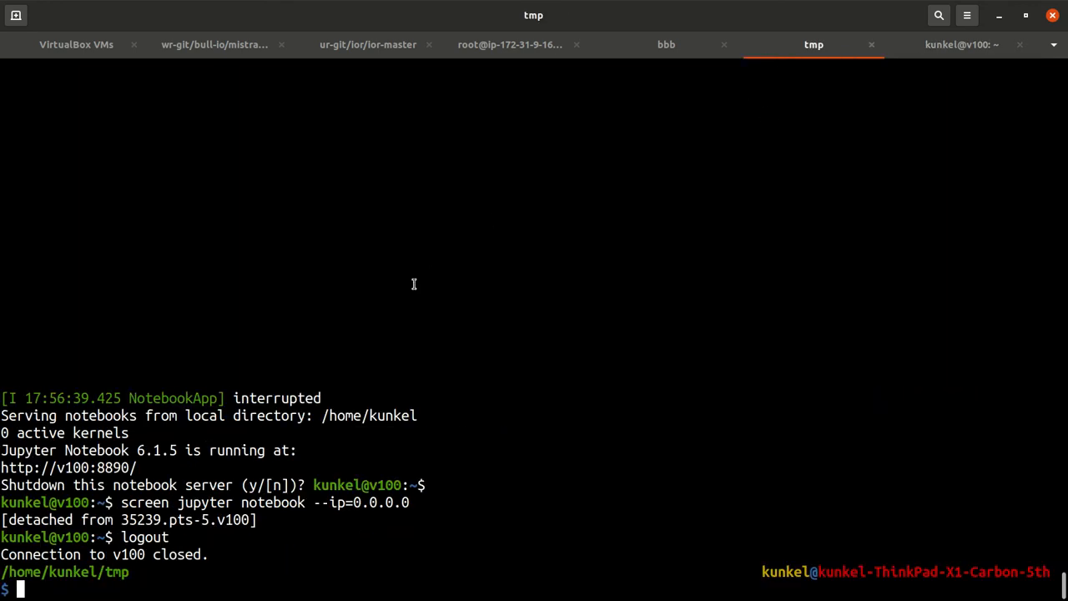
{"action": "double_click", "coordinate": [101, 471]}
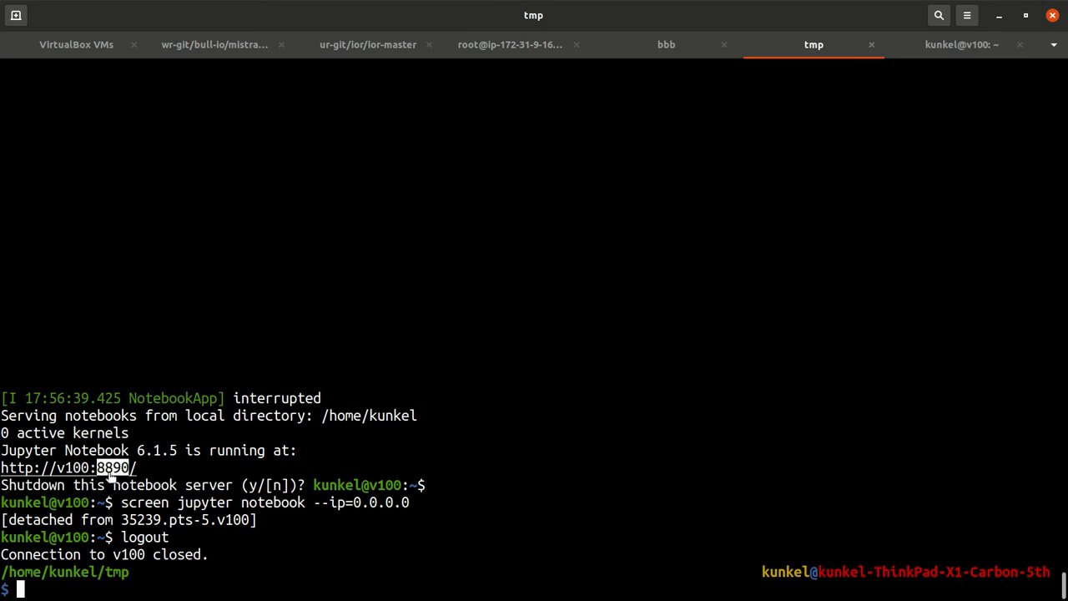
{"action": "left_click", "coordinate": [897, 52]}
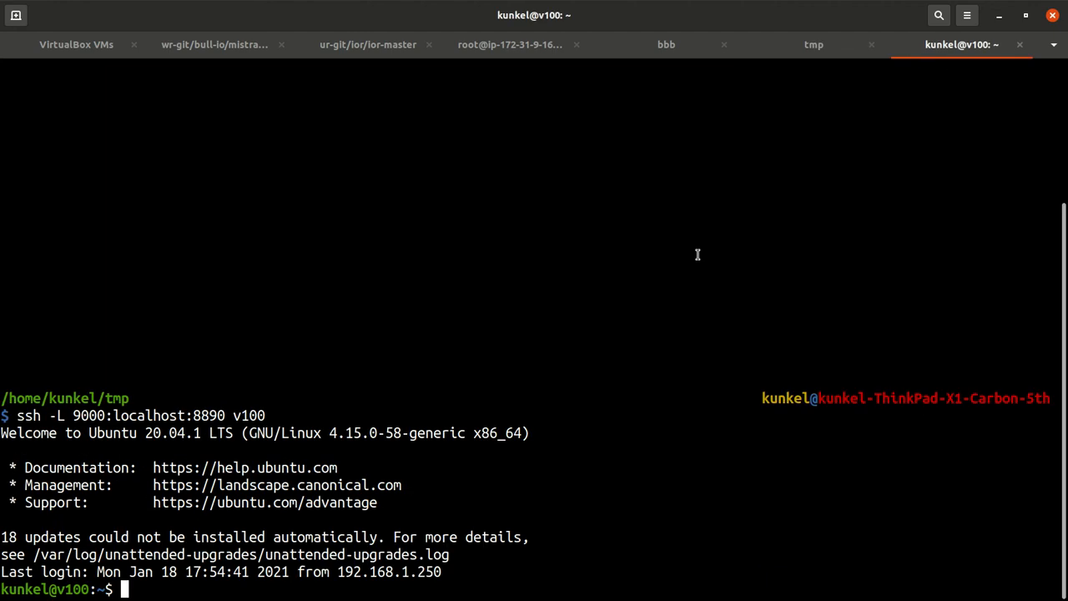
{"action": "key", "text": "ctrl+d"}
Recall `ssh -L 9000:localhost:8890 v100` and verify its ports 9000 and 8890
{"action": "key", "text": "Up"}
{"action": "key", "text": "Left"}
{"action": "key", "text": "Left"}
{"action": "key", "text": "Left"}
{"action": "key", "text": "Left"}
{"action": "key", "text": "Left"}
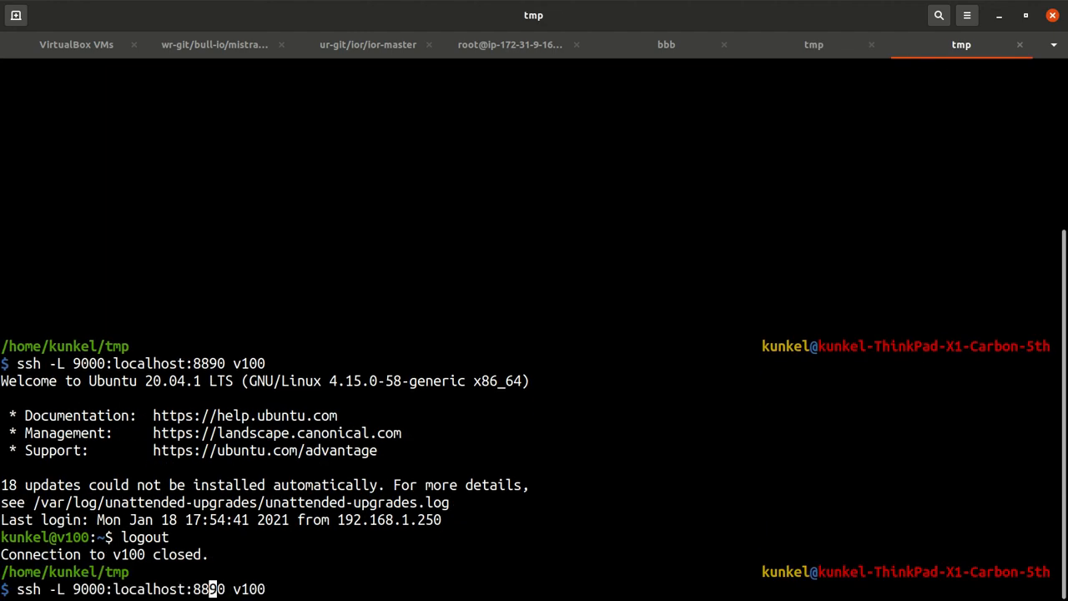
{"action": "key", "text": "Left"}
{"action": "key", "text": "Right"}
{"action": "key", "text": "Left"}
{"action": "key", "text": "Left"}
{"action": "key", "text": "Left"}
{"action": "key", "text": "Left"}
{"action": "key", "text": "Left"}
{"action": "key", "text": "Left"}
{"action": "key", "text": "Left"}
{"action": "key", "text": "Left"}
{"action": "key", "text": "Left"}
{"action": "key", "text": "Right"}
Reconnect to v100 with local port 9000 tunnelled to the notebook's port 8890
{"action": "key", "text": "Return"}
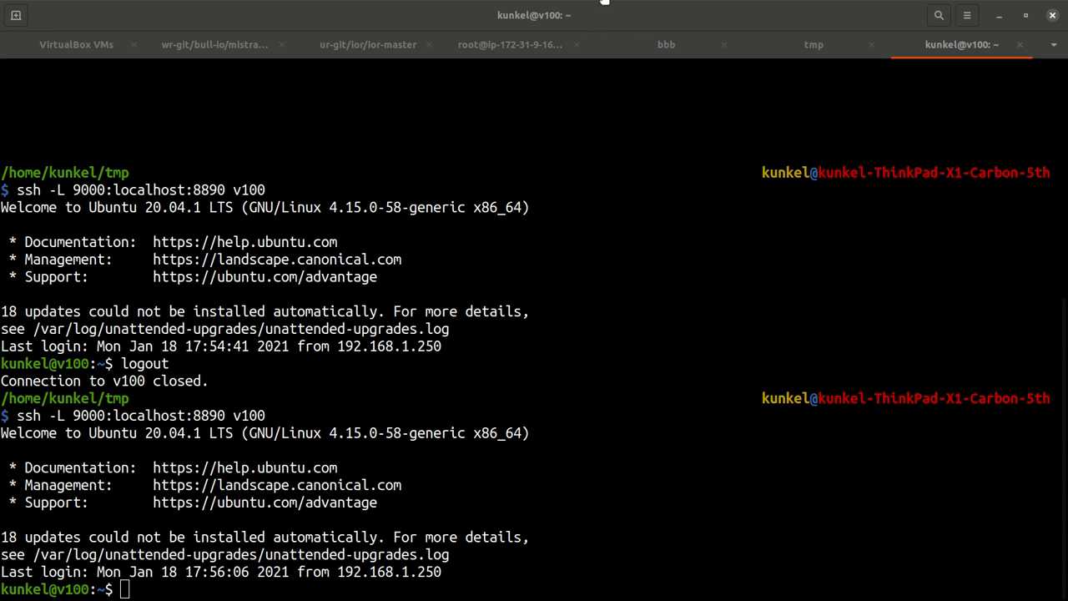
{"action": "left_click", "coordinate": [918, 47]}
{"action": "left_click", "coordinate": [917, 44]}
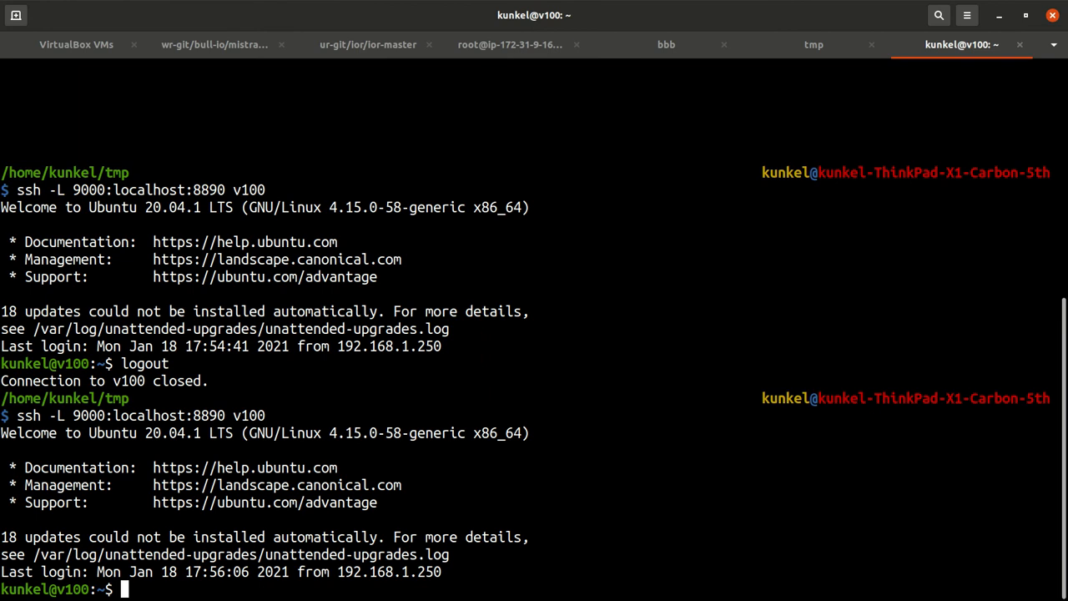